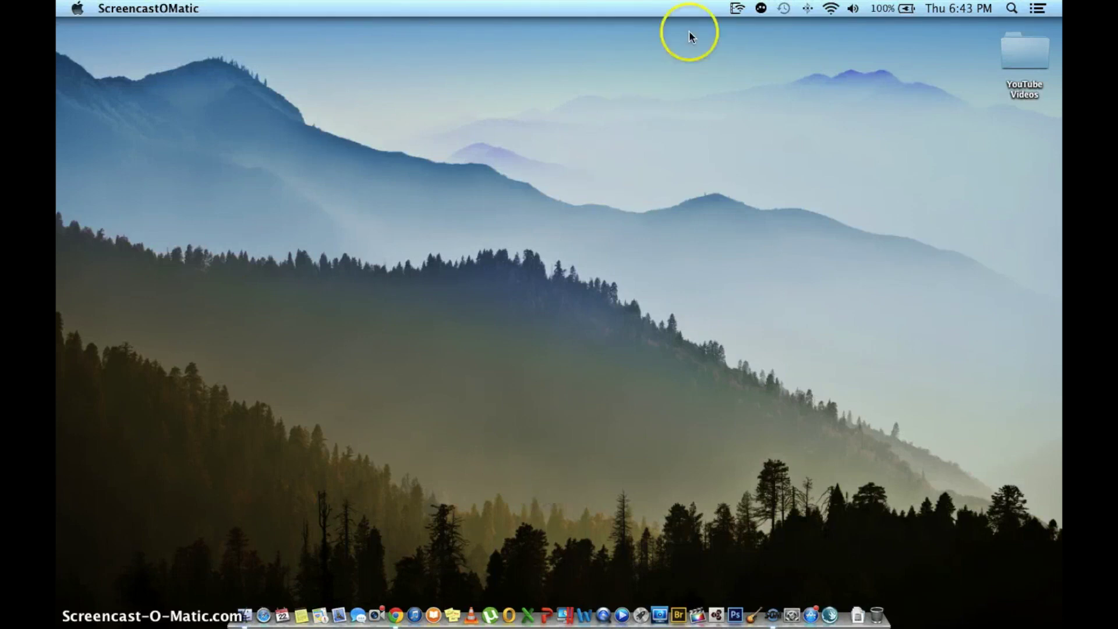
Step: Open the Server Status window from Air Video Server HD's Preferences
left_click(737, 8)
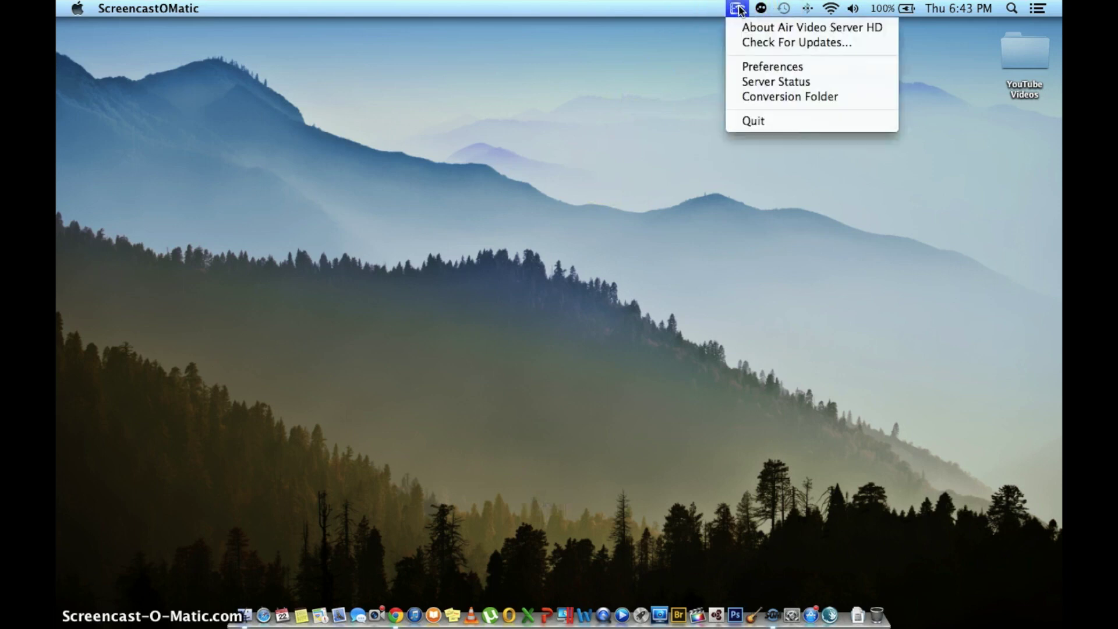
left_click(755, 70)
left_click(667, 87)
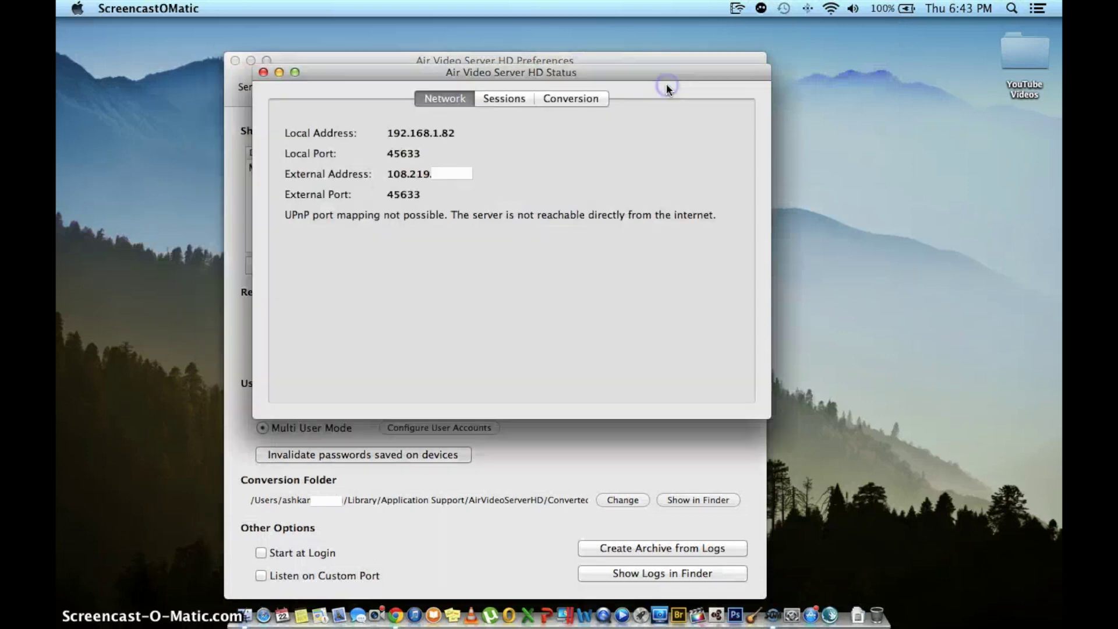
left_click_drag(555, 72, 540, 127)
Step: Review the Network status: local address 192.168.1.82, port 45633 unreachable via UPnP
left_click(425, 178)
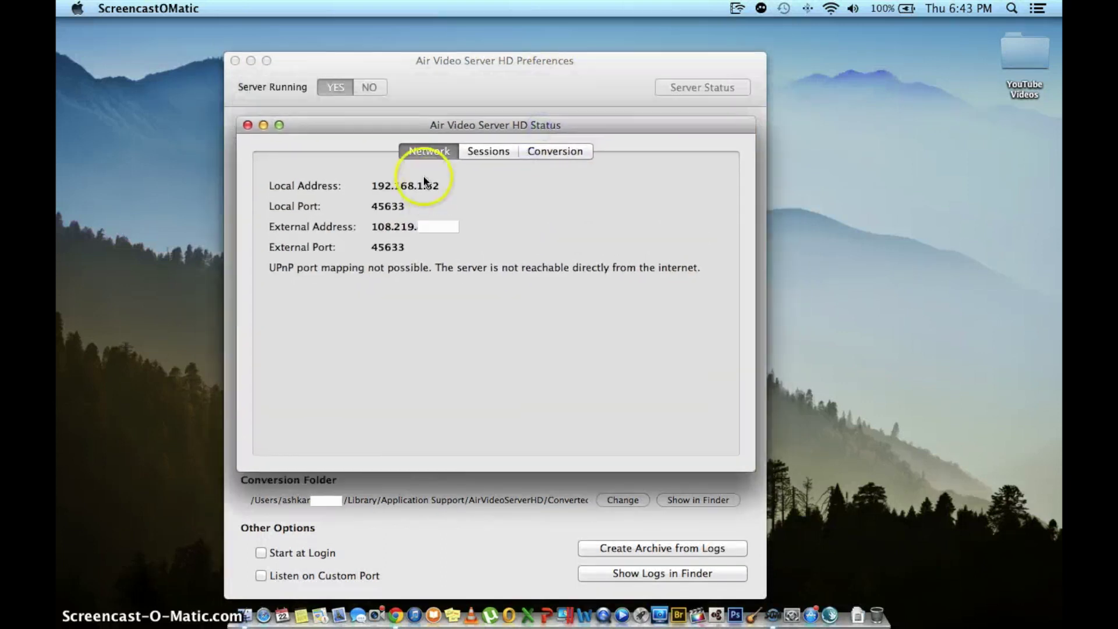
left_click(459, 230)
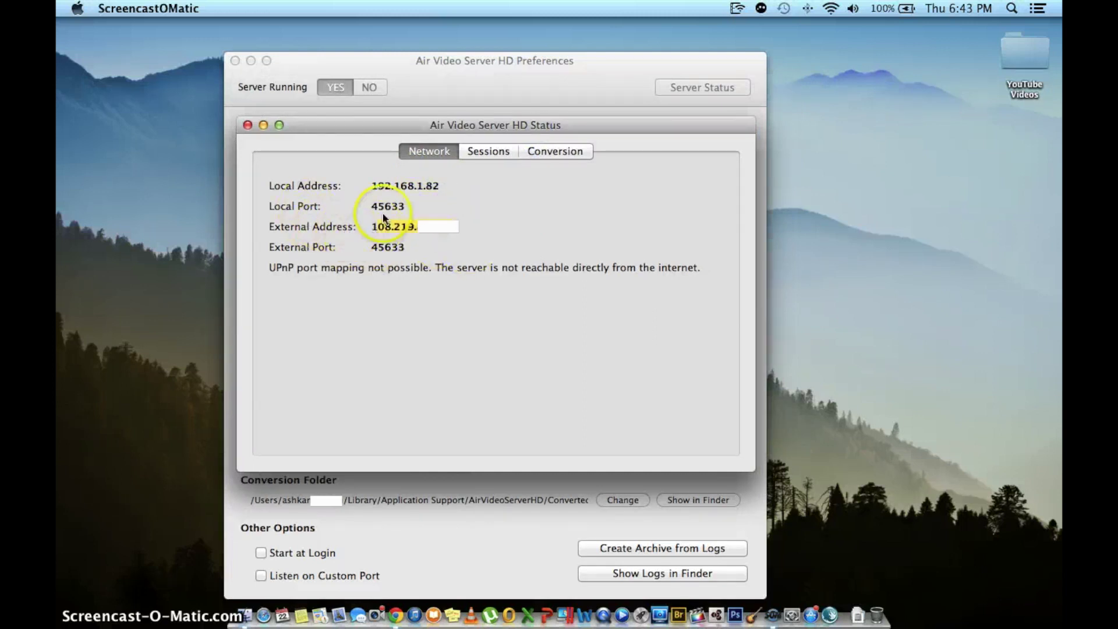
mouse_move(399, 250)
left_mouse_down()
mouse_move(363, 233)
mouse_move(400, 257)
left_mouse_up()
left_click(394, 246)
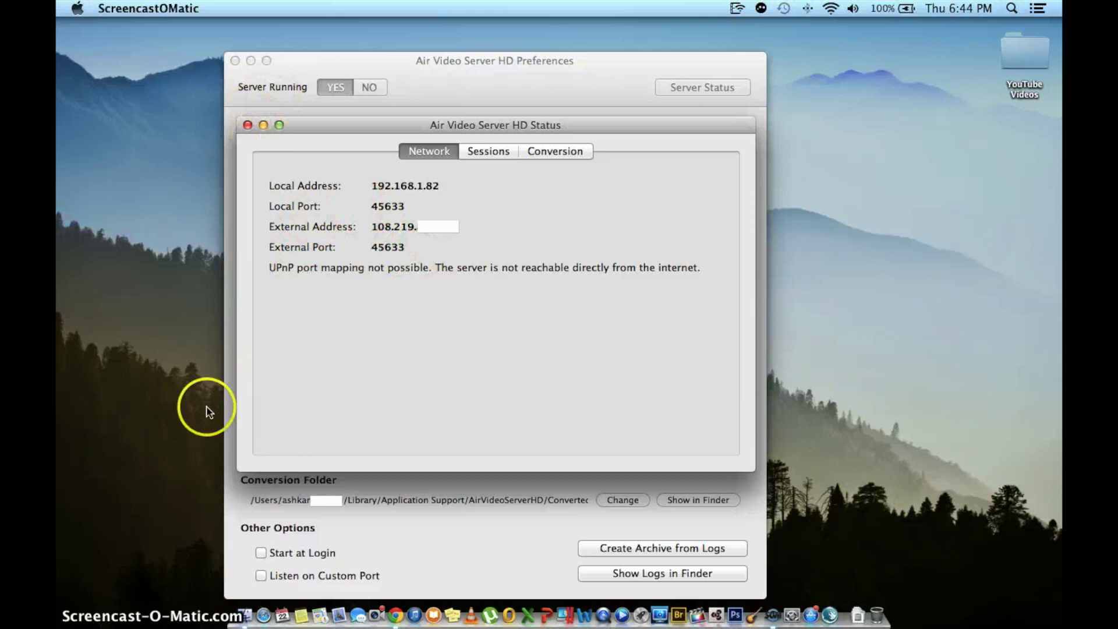
left_click(396, 600)
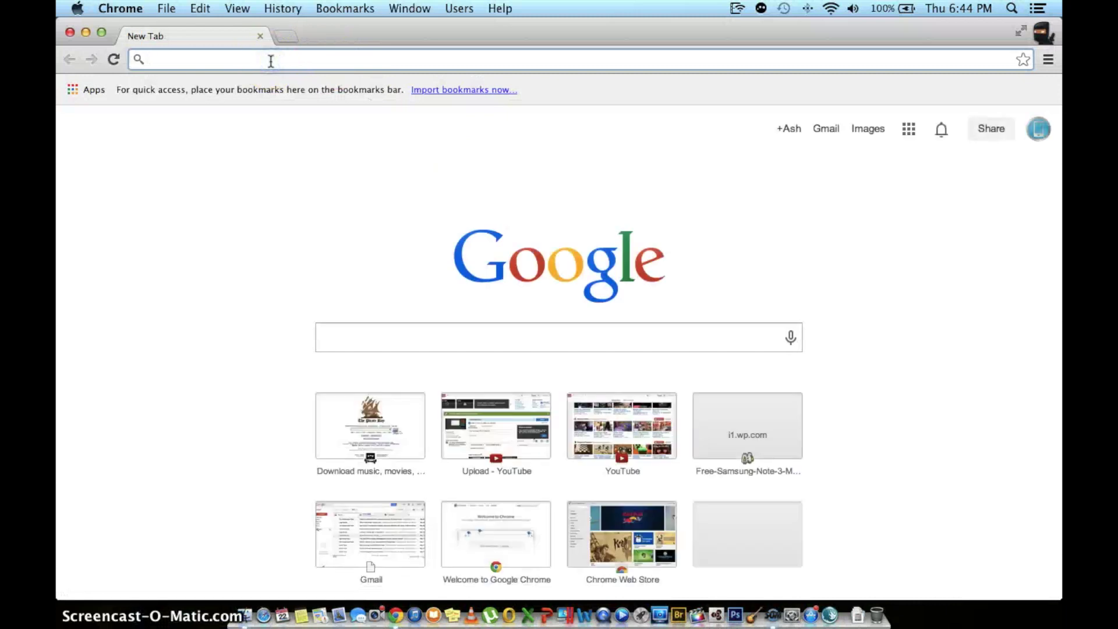
Step: Load the router admin page at 192.168.1.254 in Chrome
type("192")
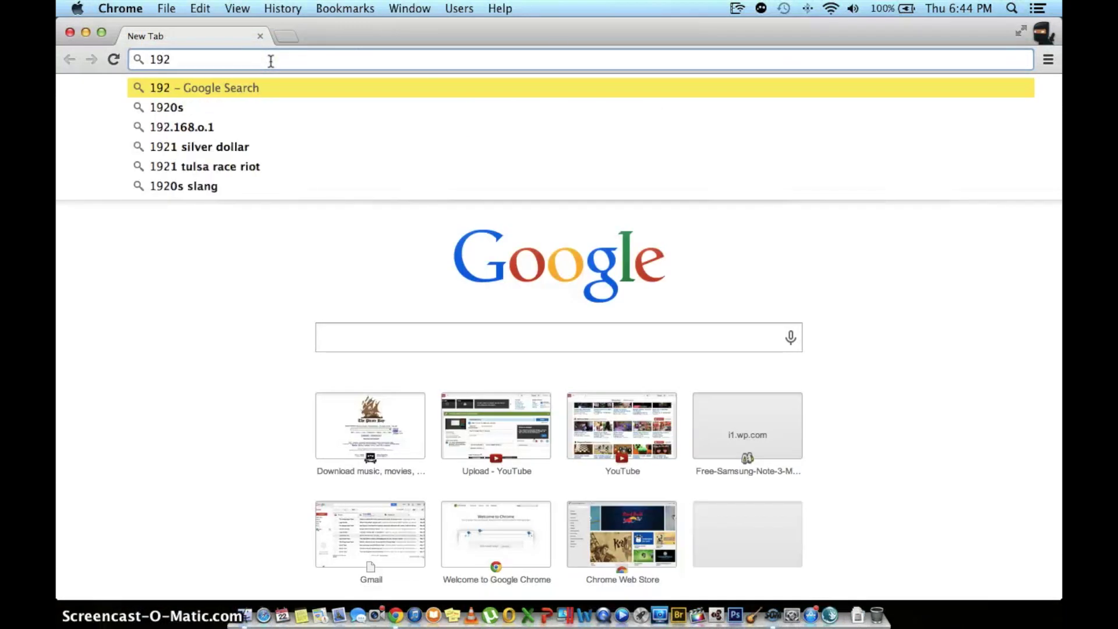
type(".168")
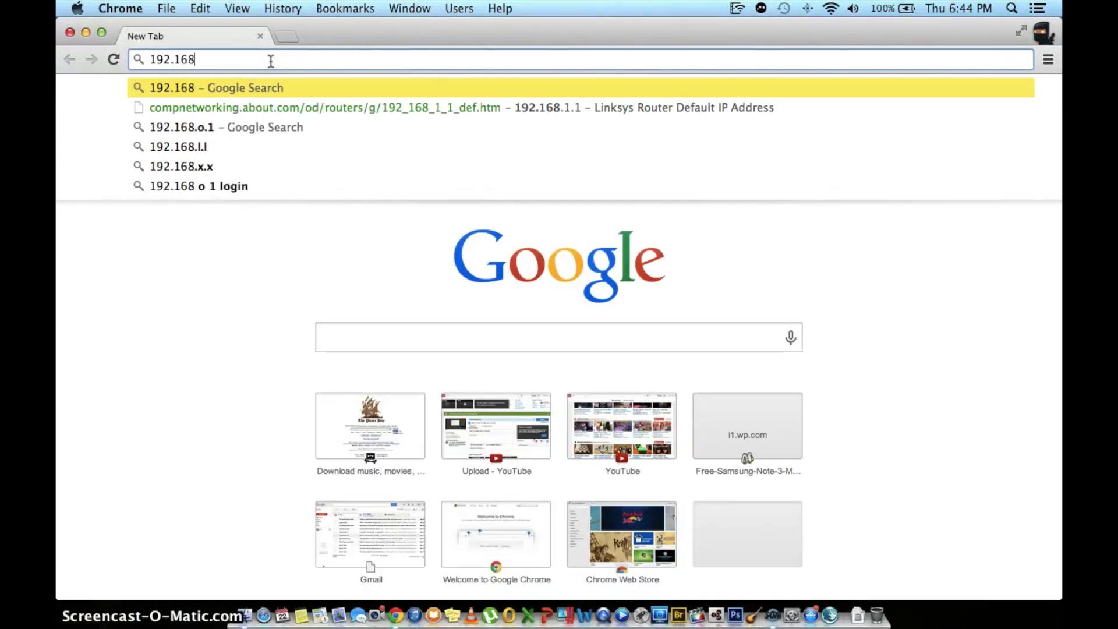
type(".")
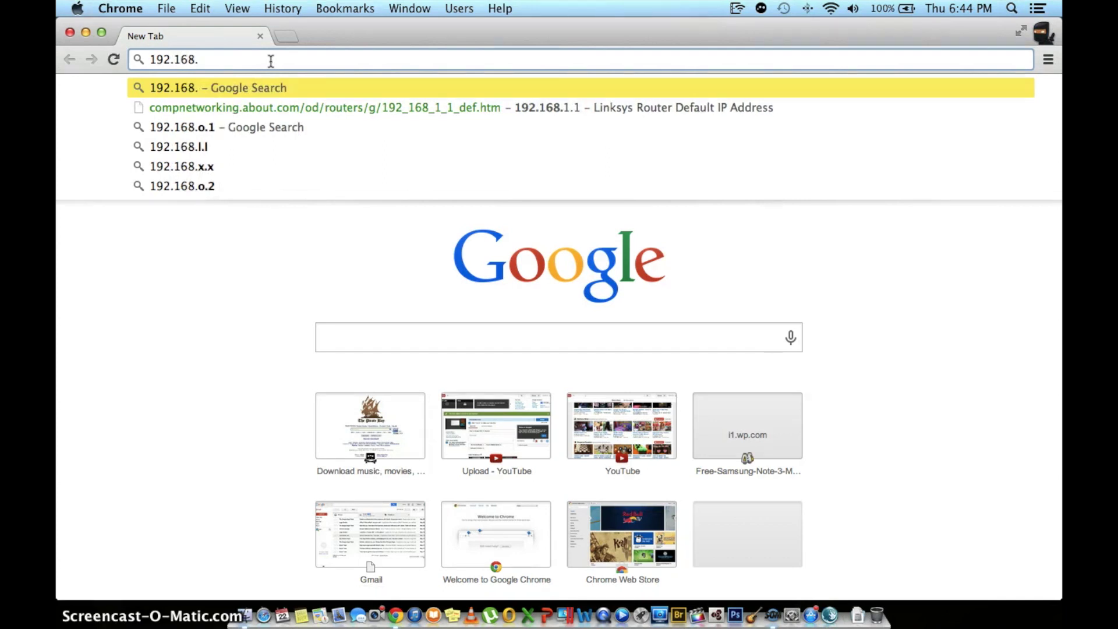
type("1")
type(".254")
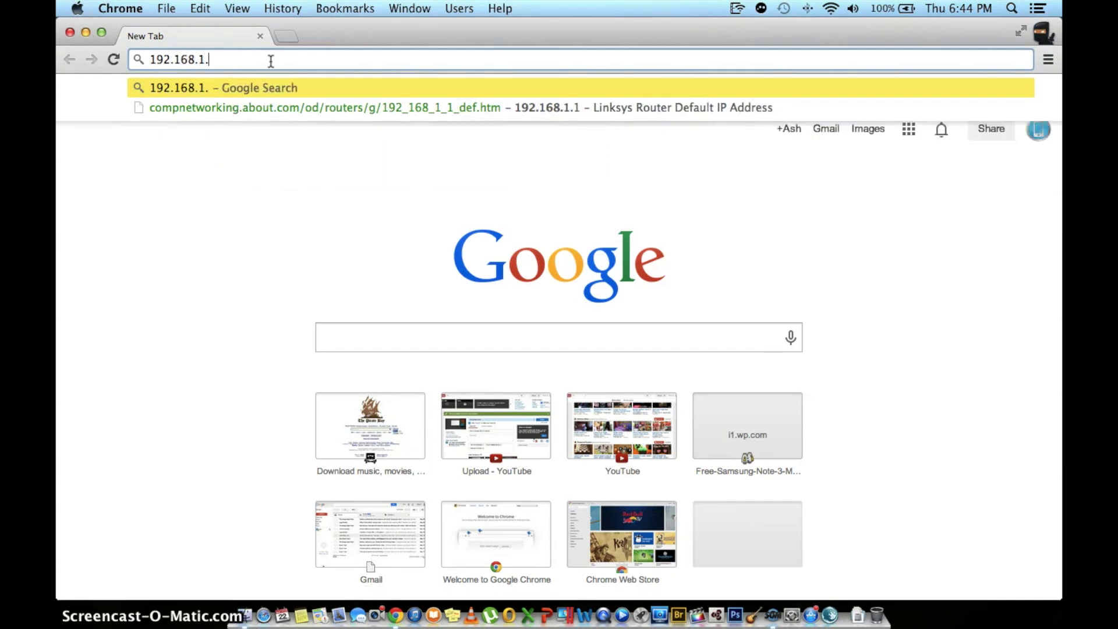
key("Return")
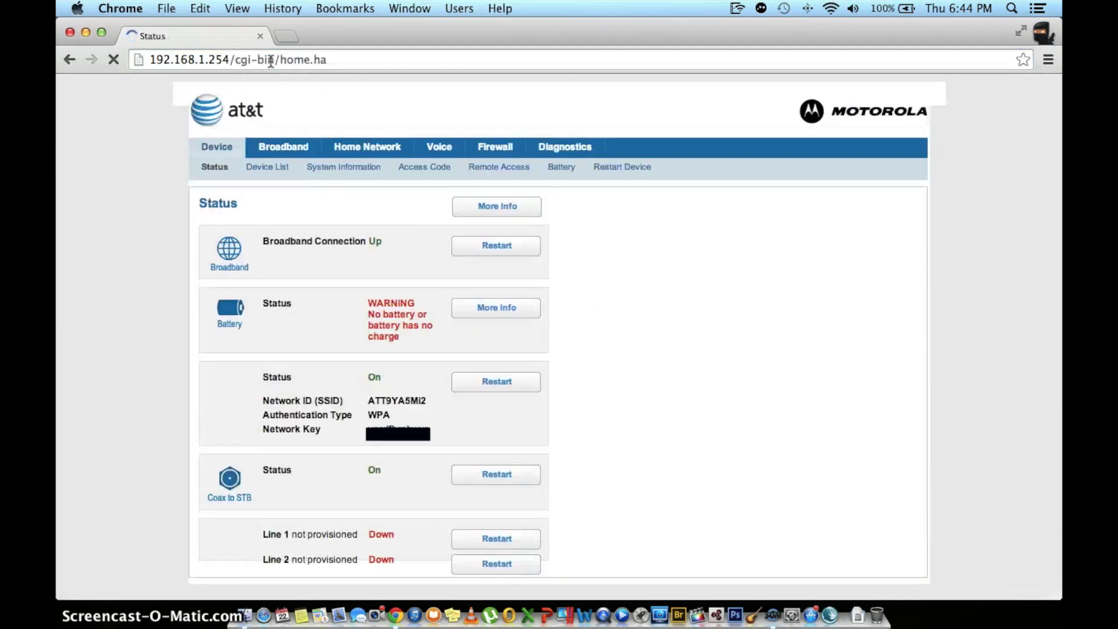
Step: Go to Firewall > NAT/Gaming and submit the router's device access code
scroll(402, 251, "down", 2)
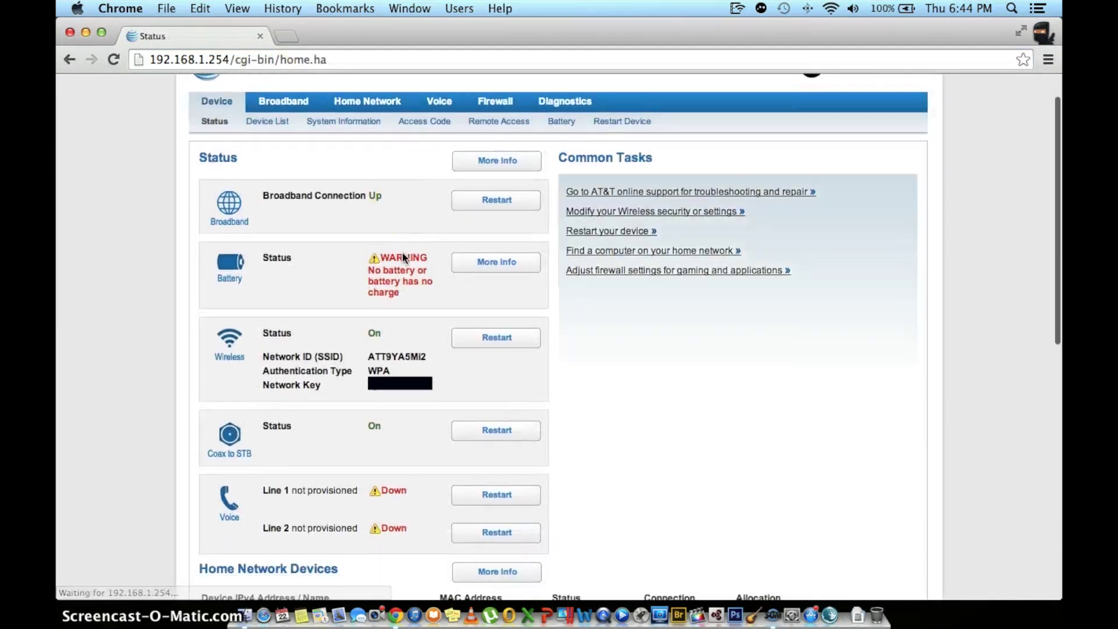
scroll(402, 251, "up", 2)
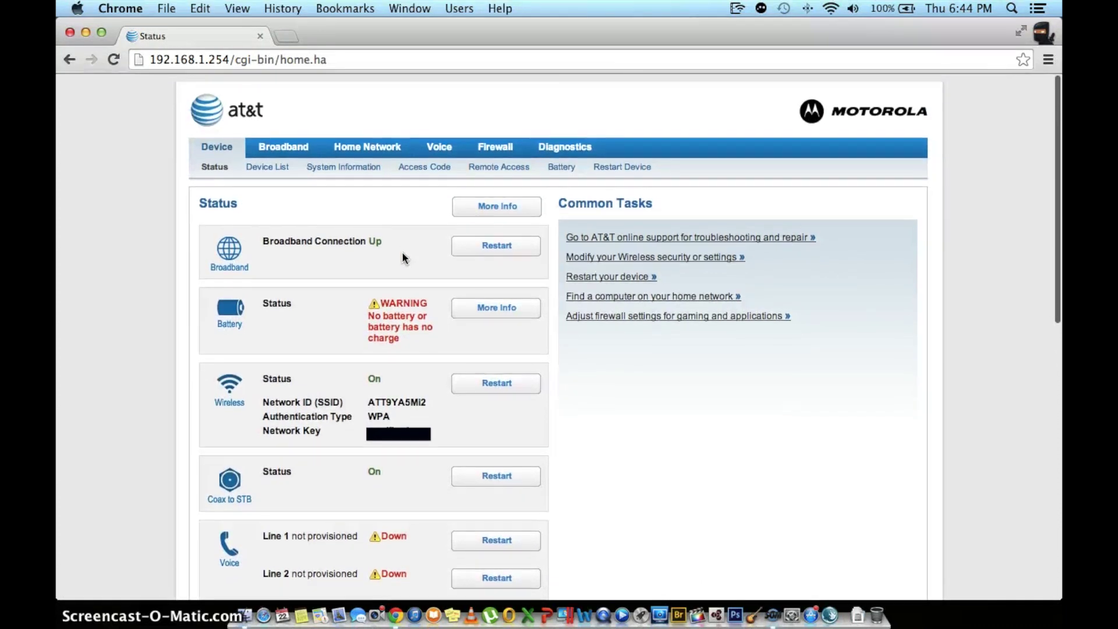
left_click(504, 152)
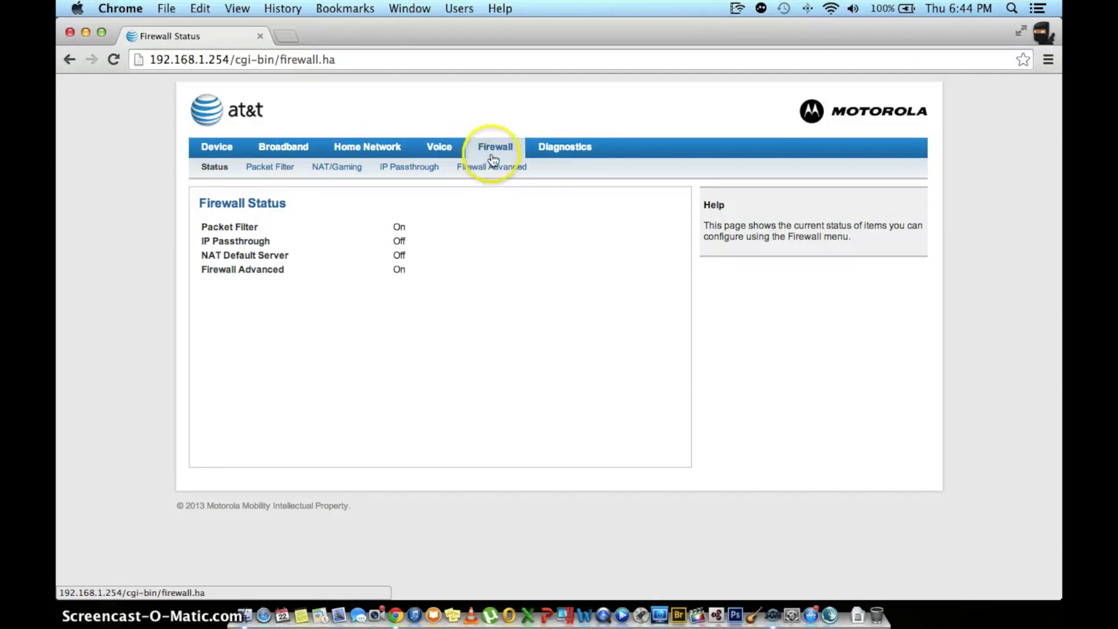
left_click(325, 171)
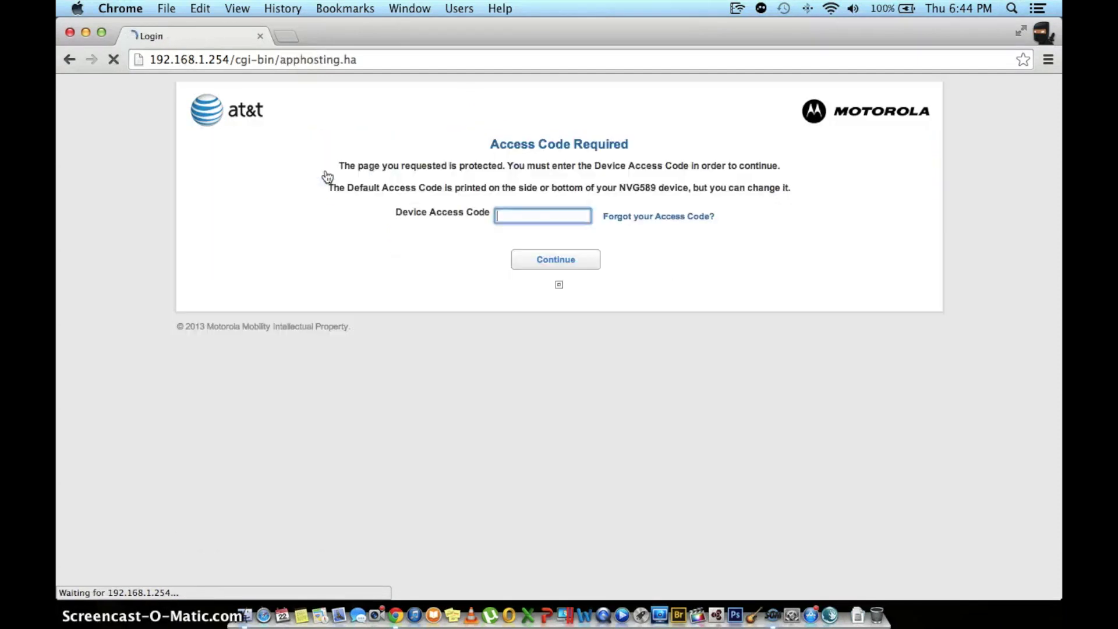
left_click(519, 215)
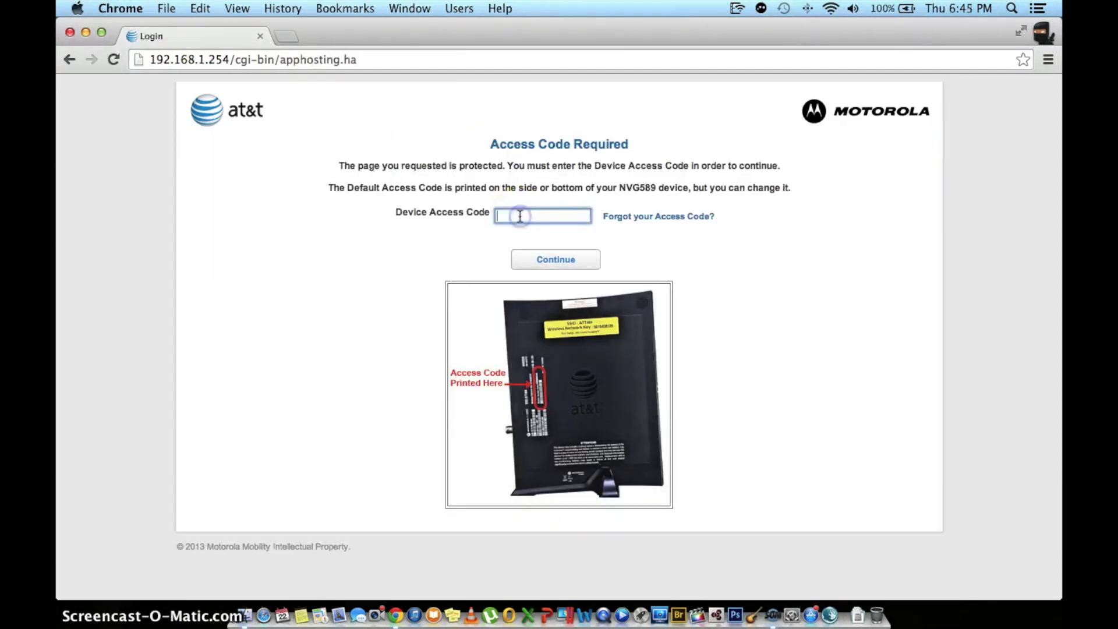
left_click(580, 228)
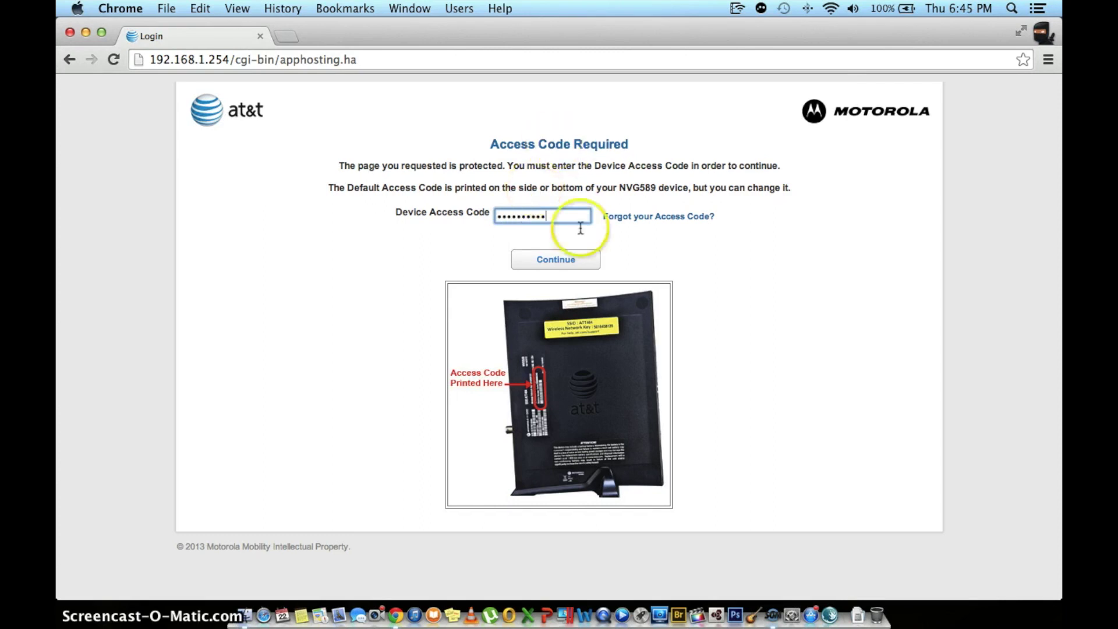
left_click(580, 263)
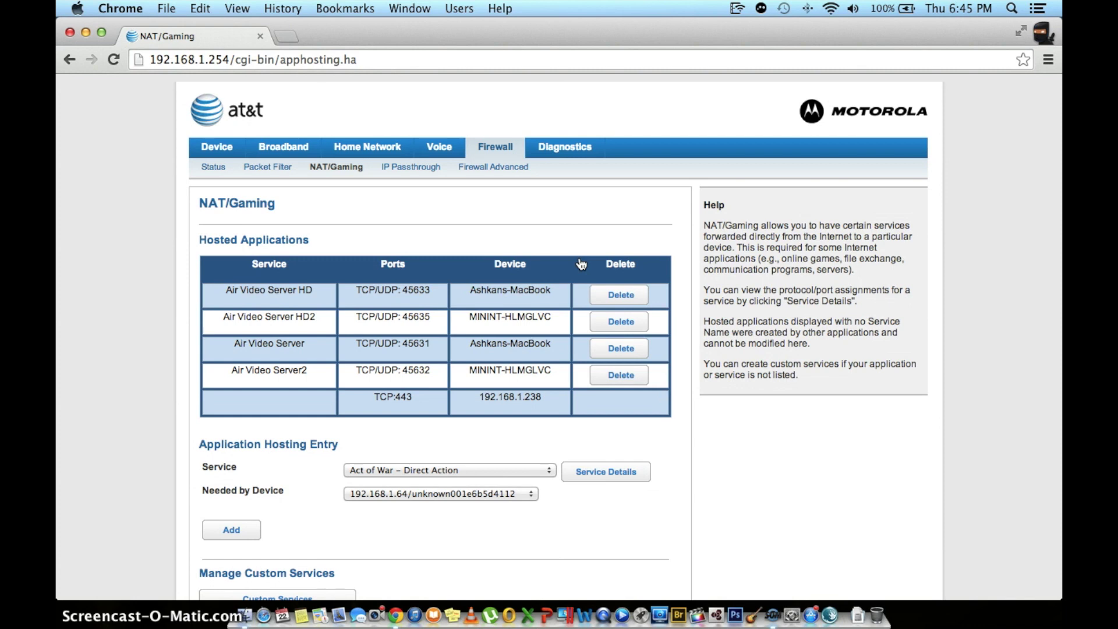
Step: Open the Custom Services page and select the new Service Name field
scroll(581, 259, "down", 3)
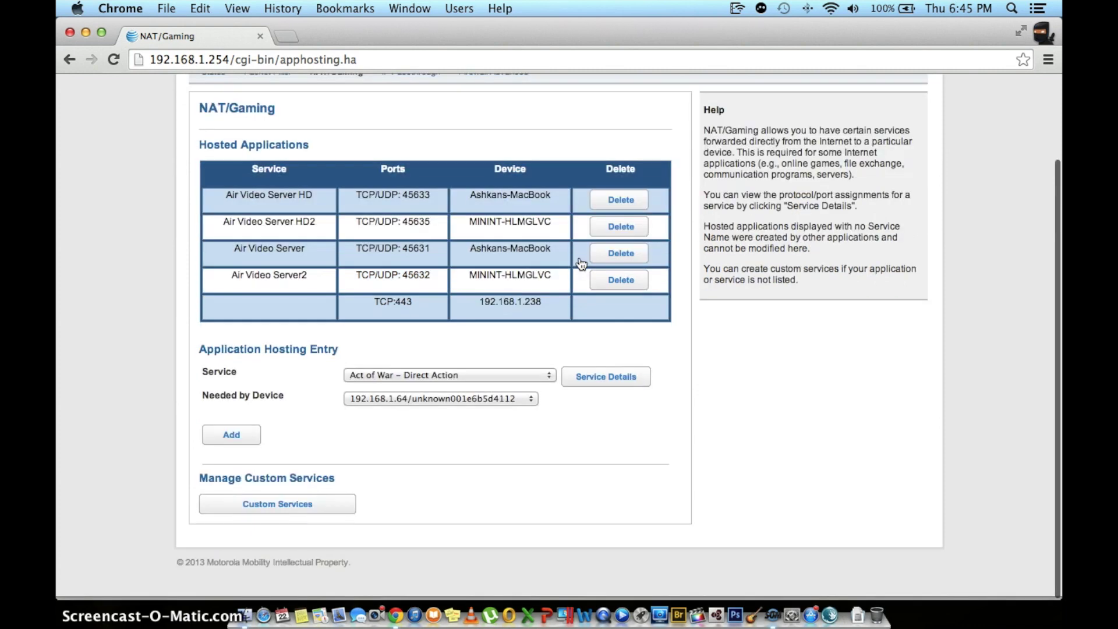
left_click(254, 499)
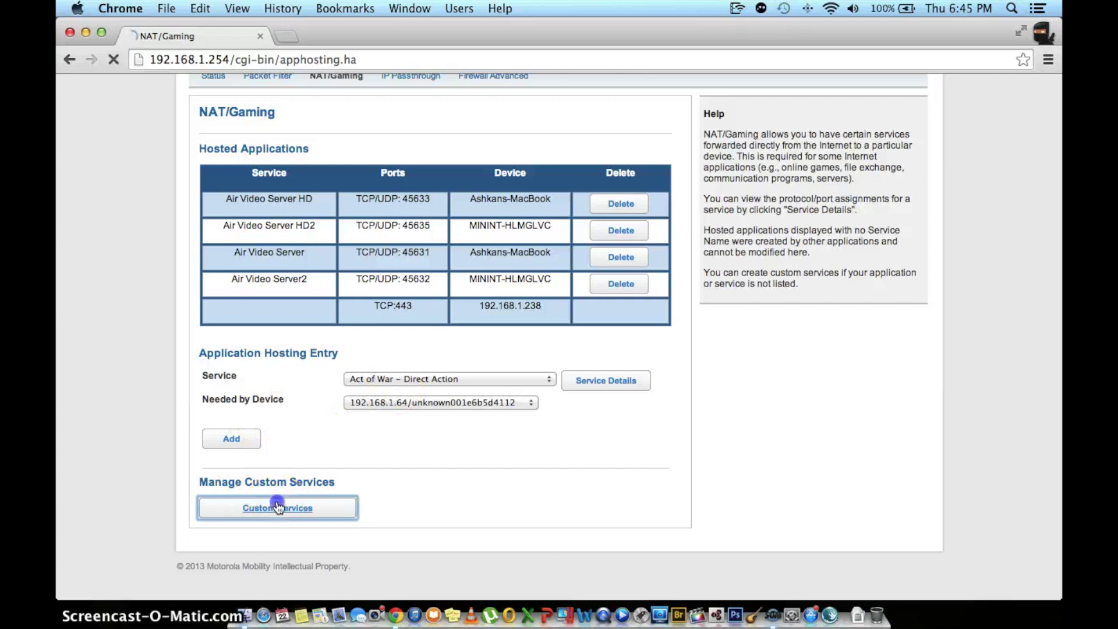
scroll(449, 381, "down", 2)
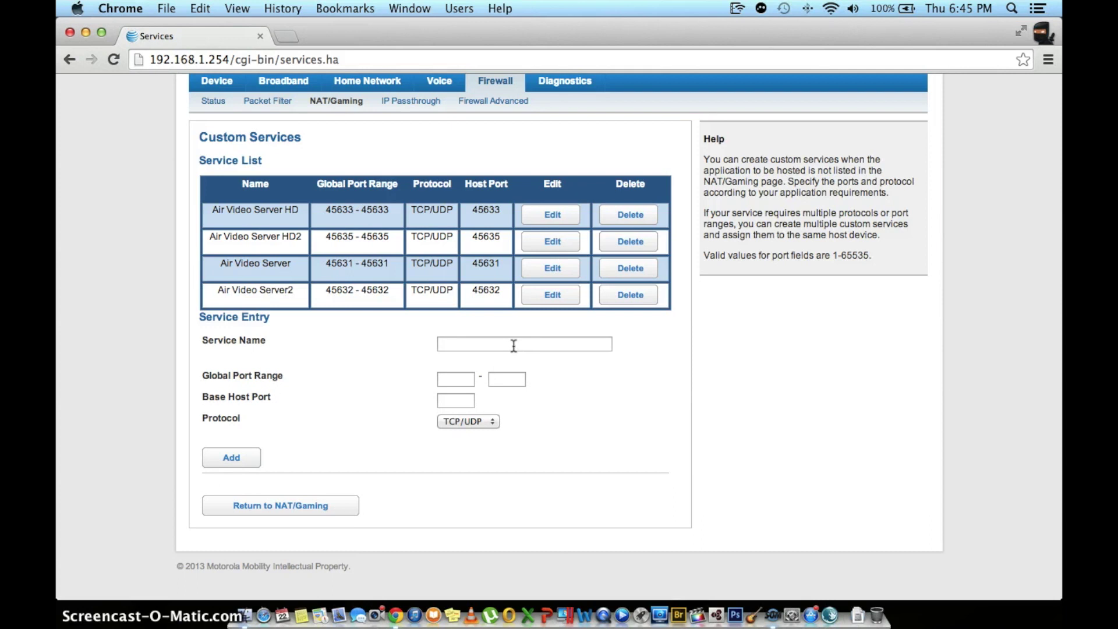
left_click(514, 346)
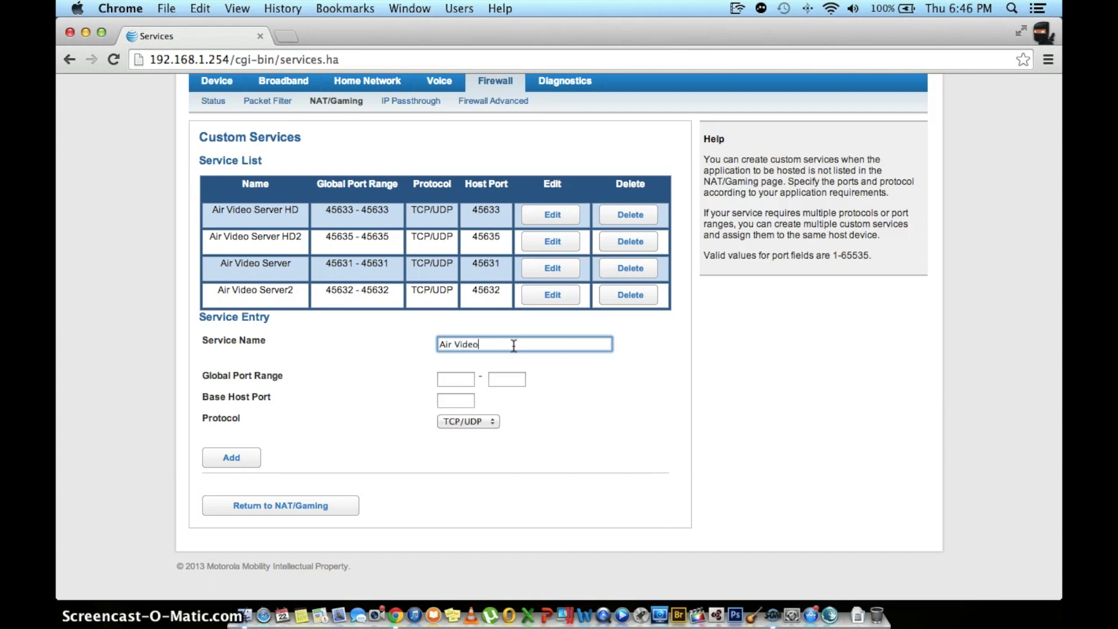
Step: Name the new service 'Air Video Server HD' and check the server's local port 45633
type("Air Video")
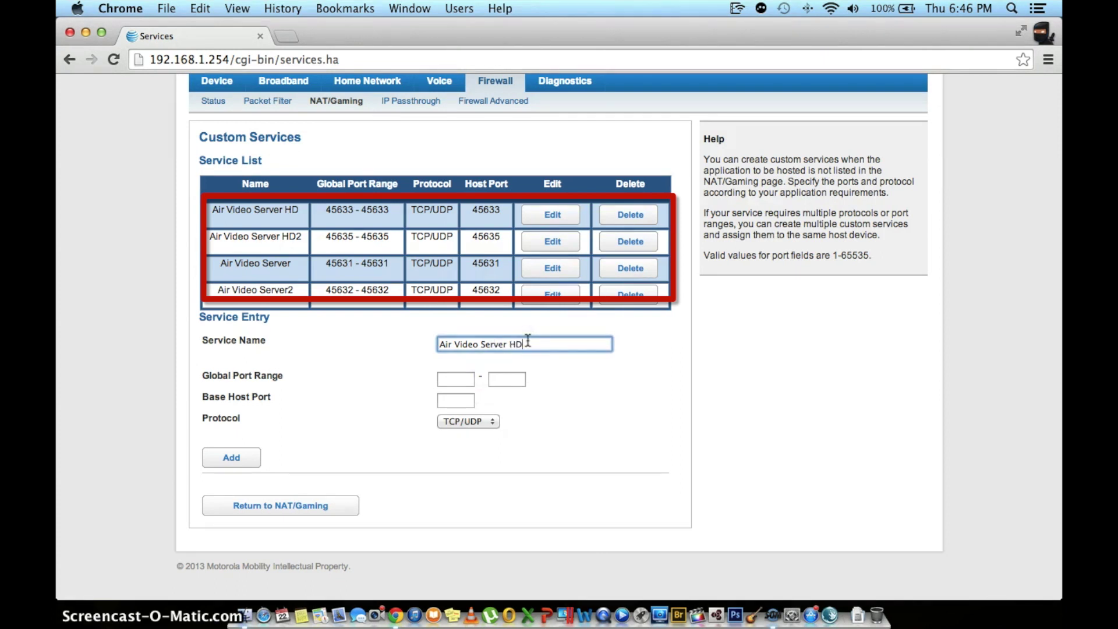
left_click(455, 386)
left_click(462, 377)
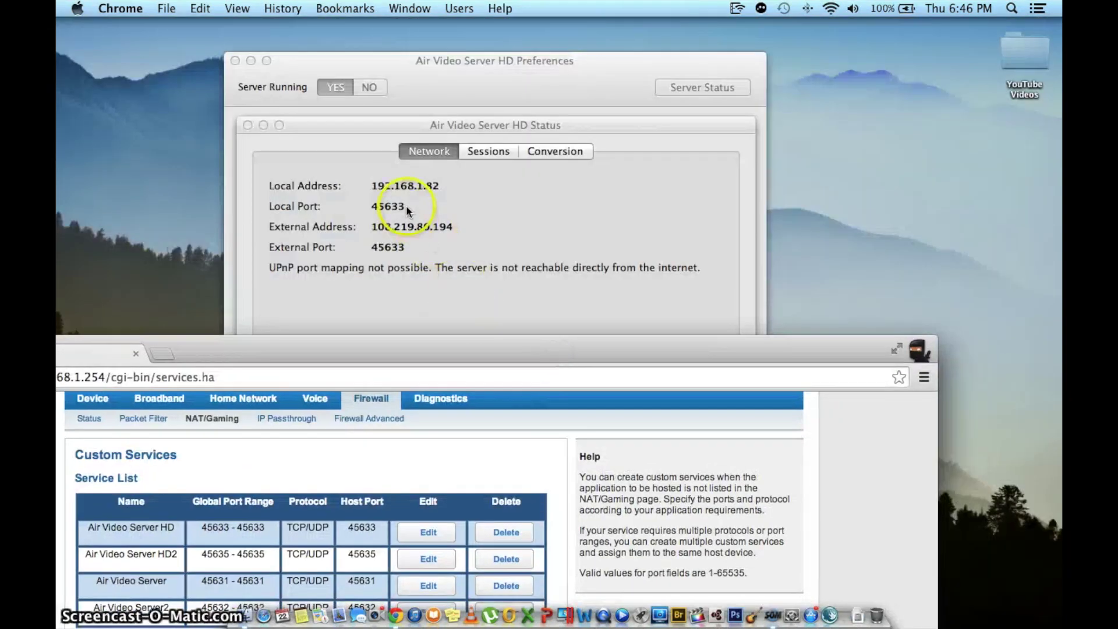
double_click(402, 206)
Step: Add the Air Video Server HD service with global port range 45633–45633 over TCP/UDP
left_click(194, 350)
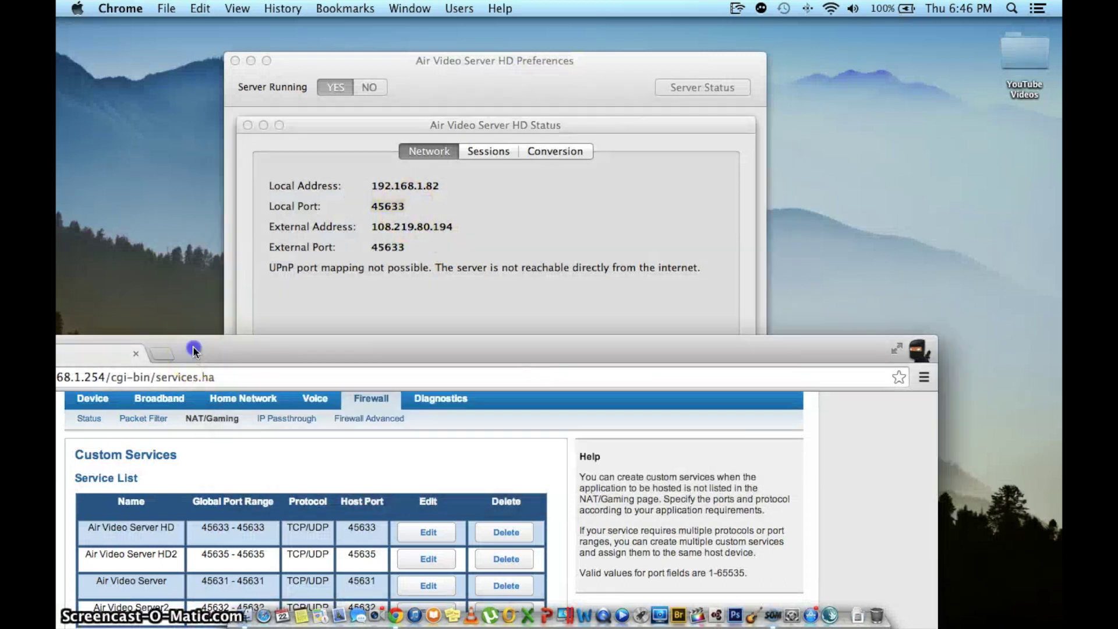
left_click_drag(193, 350, 296, 107)
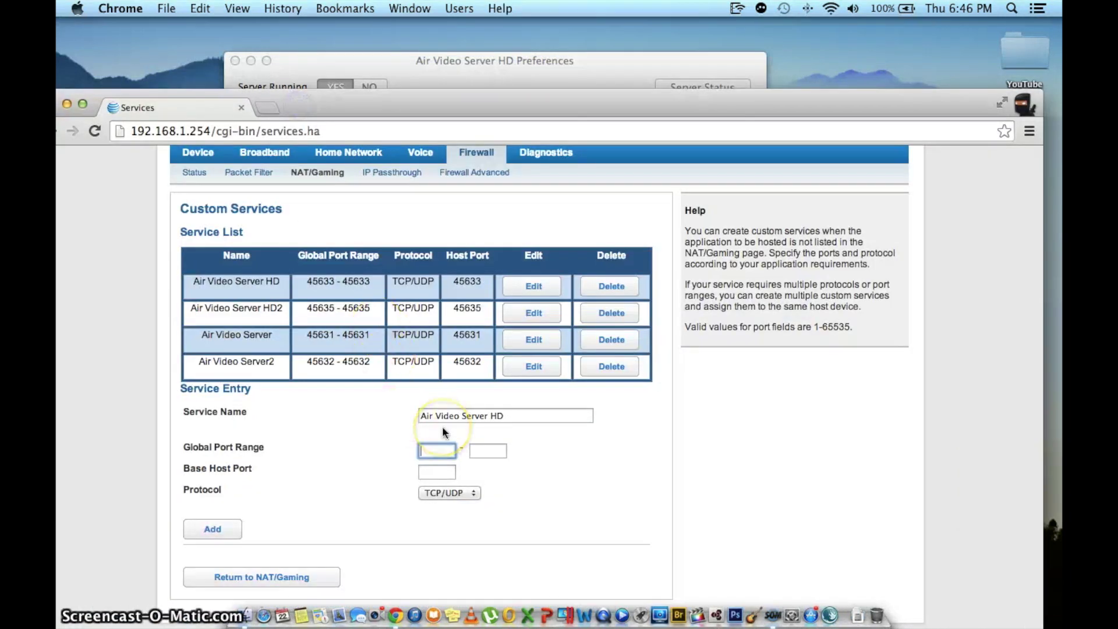
type("45633")
left_click(488, 452)
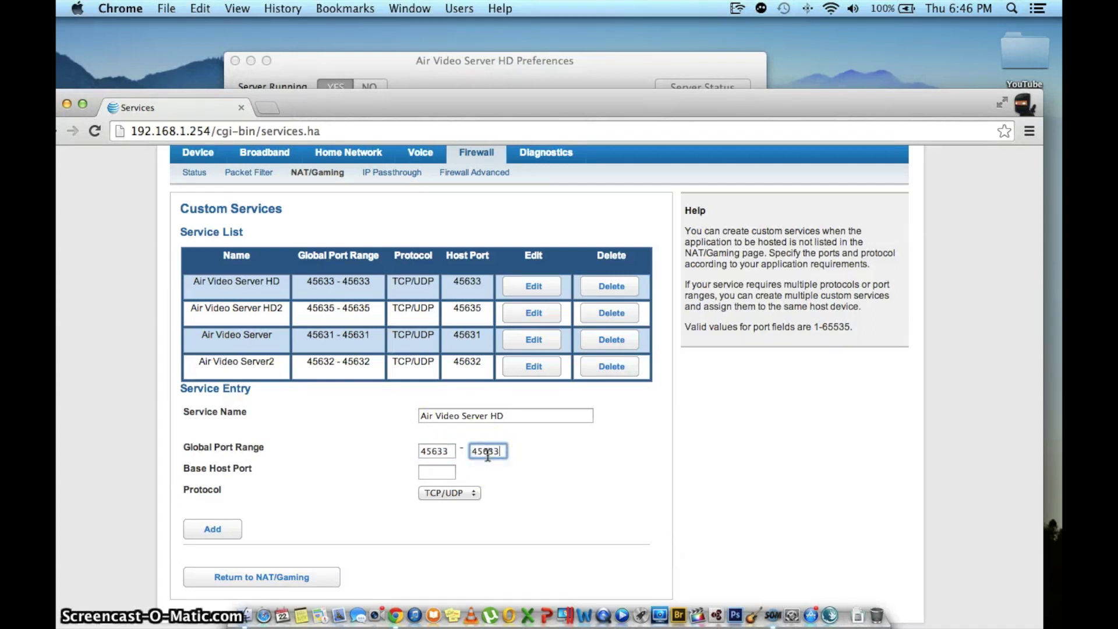
left_click_drag(457, 107, 486, 18)
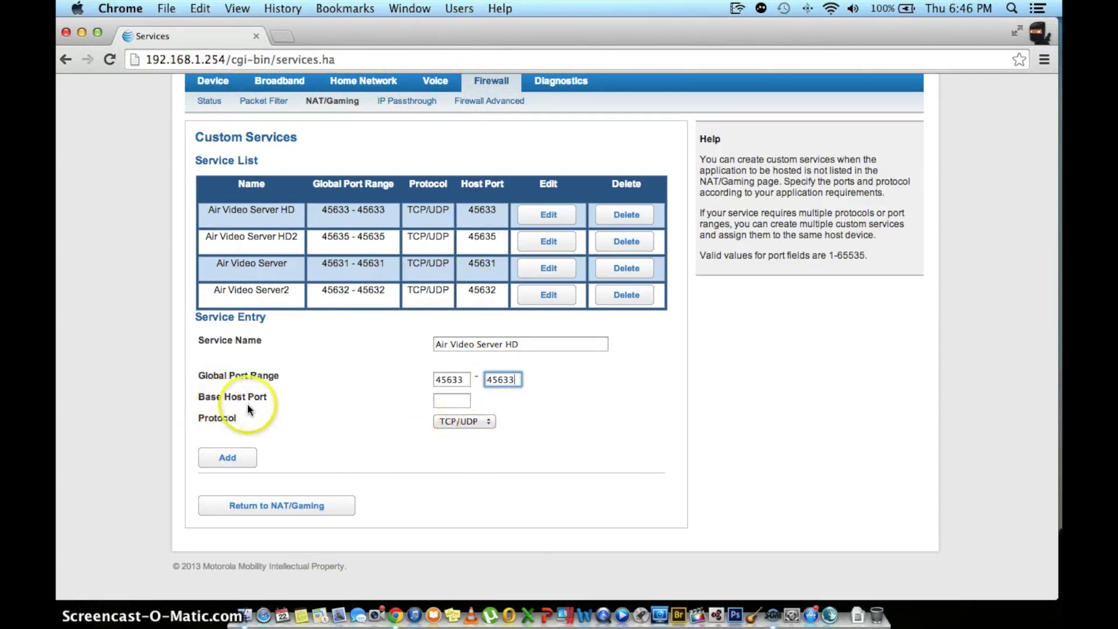
left_click(470, 420)
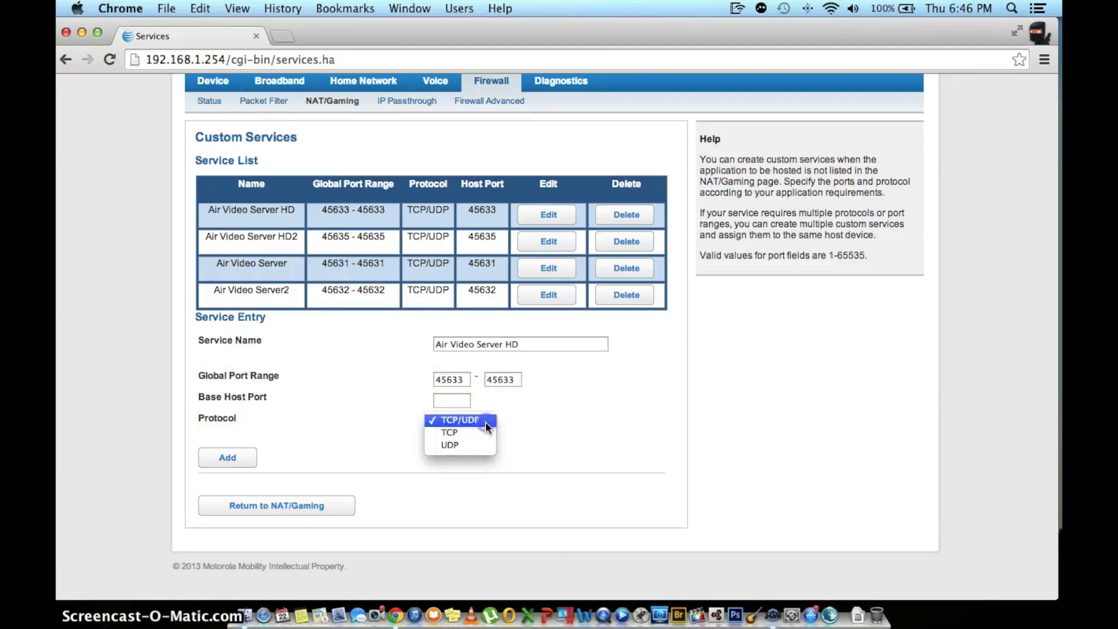
left_click(485, 422)
left_click(244, 457)
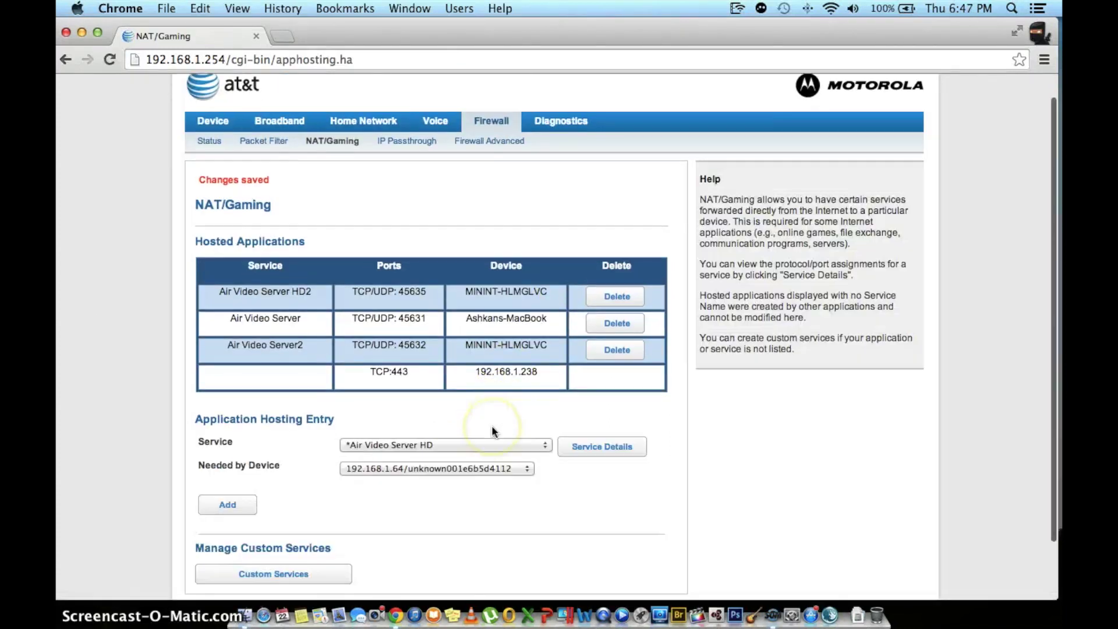
Step: Host Air Video Server HD on the MacBook as a NAT/Gaming application
scroll(495, 425, "down", 2)
left_click(451, 401)
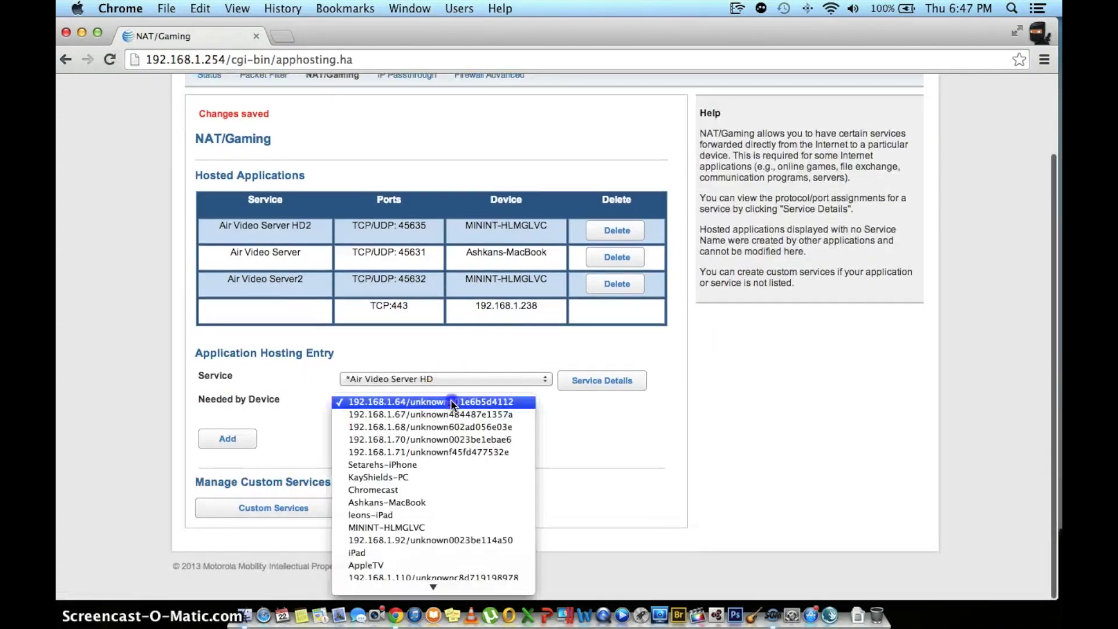
left_click(420, 506)
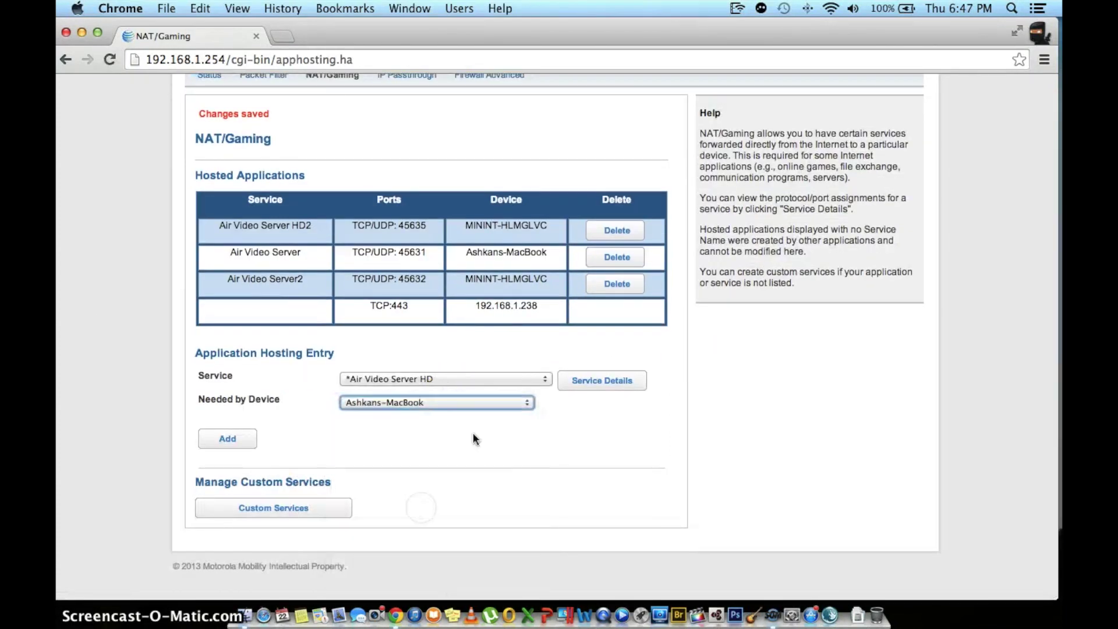
left_click(472, 375)
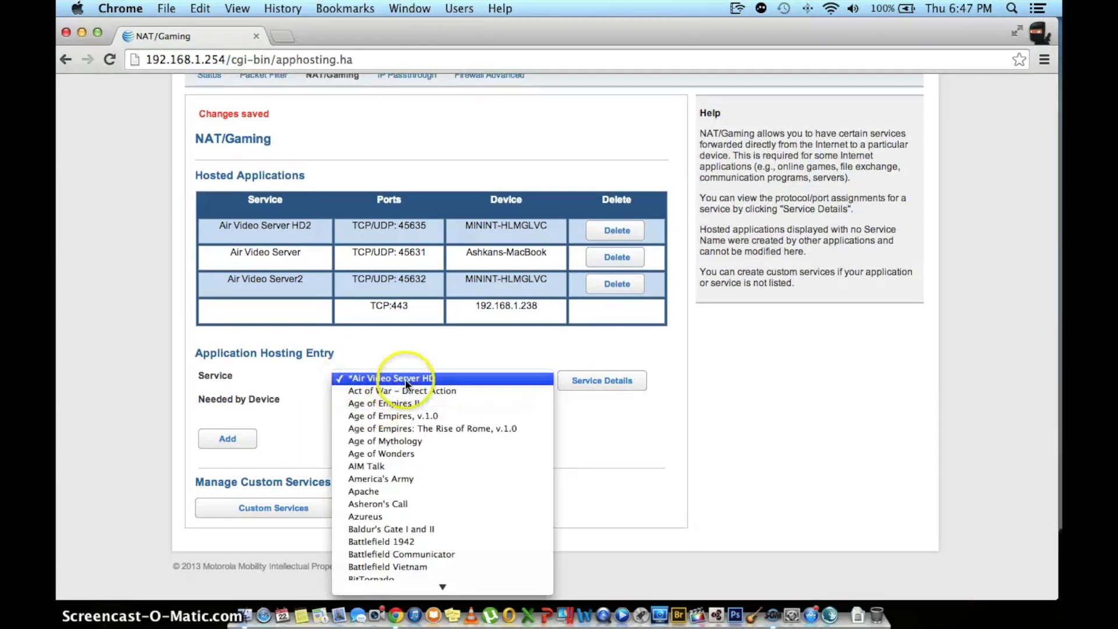
left_click(479, 380)
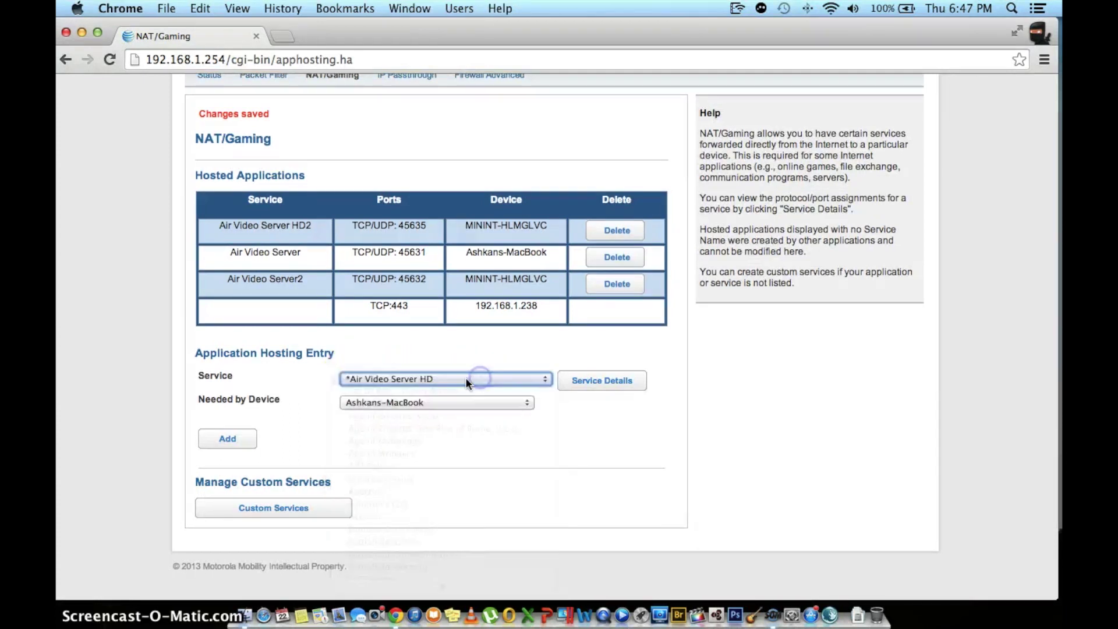
left_click(236, 444)
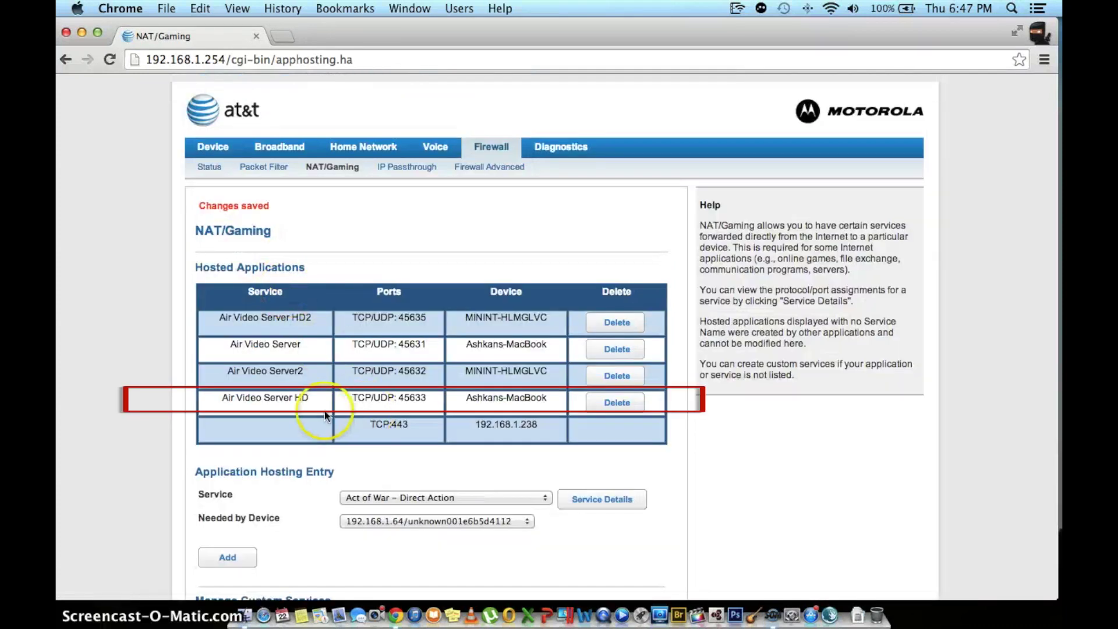
Step: Confirm the new hosted row shows port 45633 and uncover the server windows
scroll(289, 433, "down", 4)
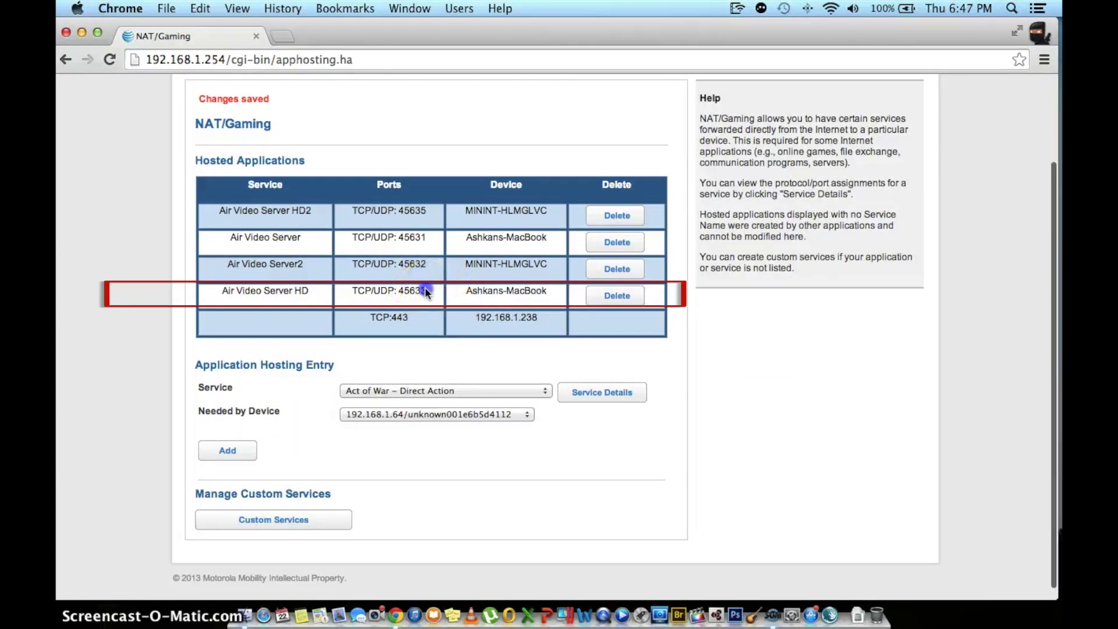
left_click_drag(427, 290, 388, 290)
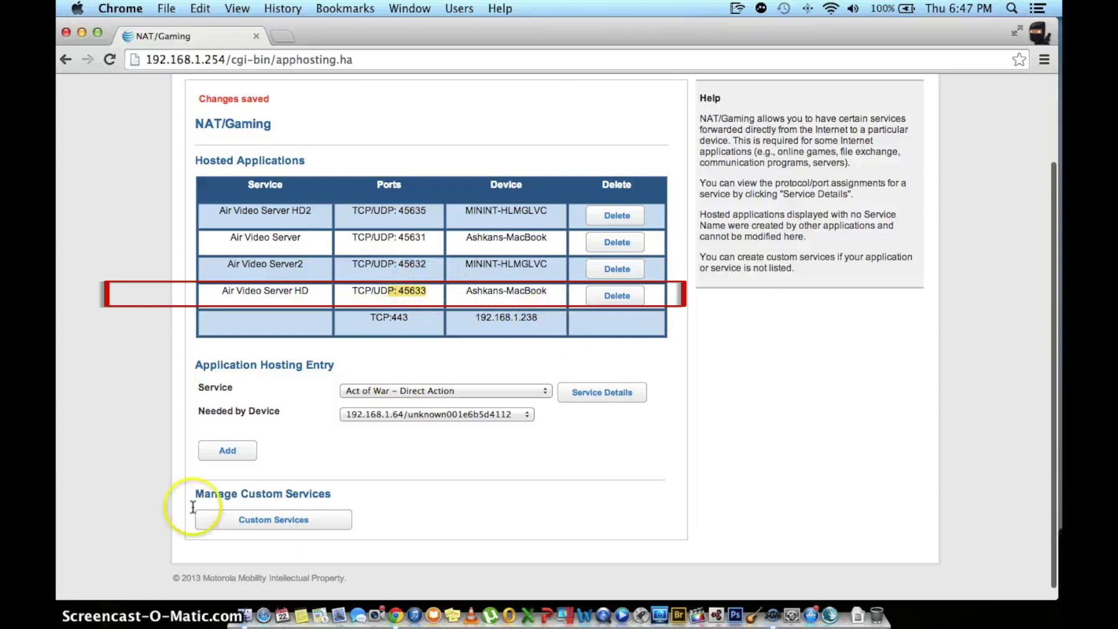
left_click_drag(485, 34, 435, 486)
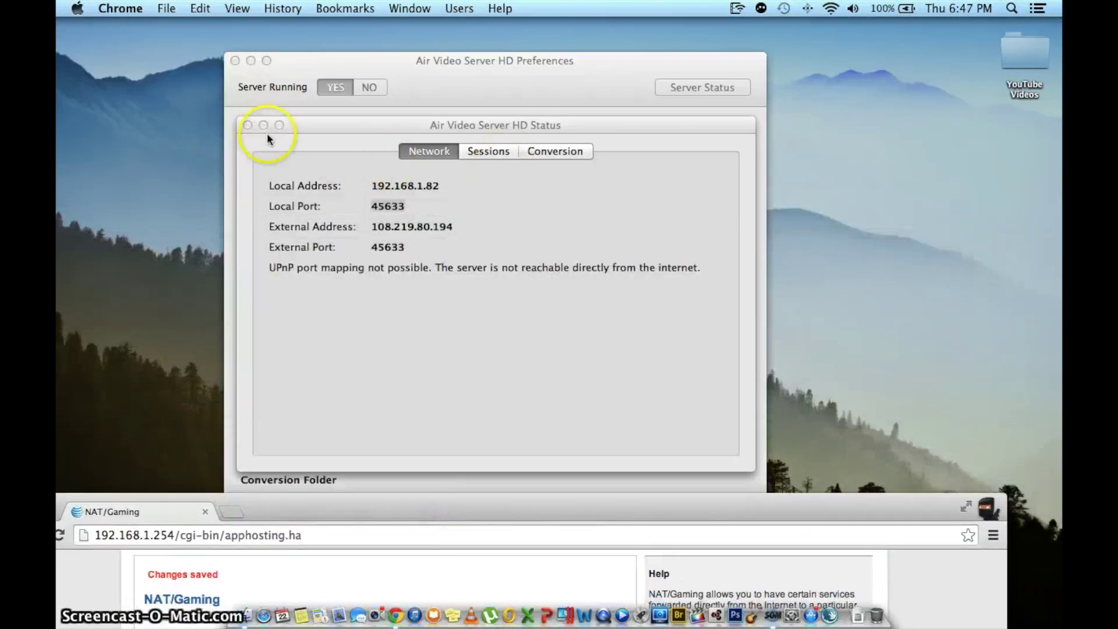
Step: Close the Status window and turn off Enable Automatic Port Mapping
left_click(467, 149)
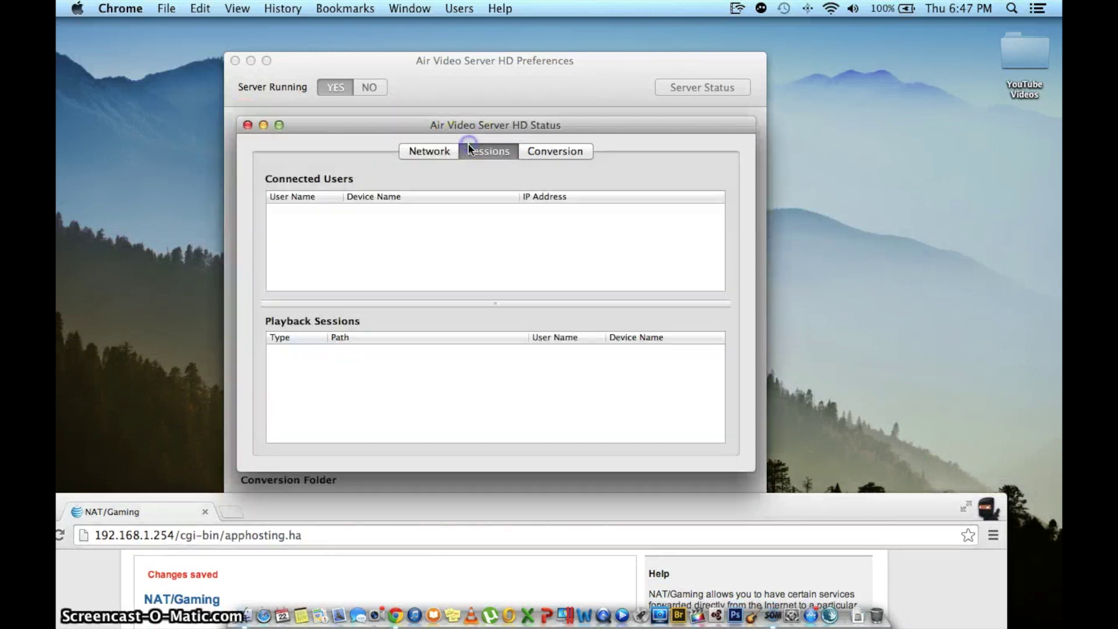
left_click(247, 126)
left_click_drag(401, 87, 408, 53)
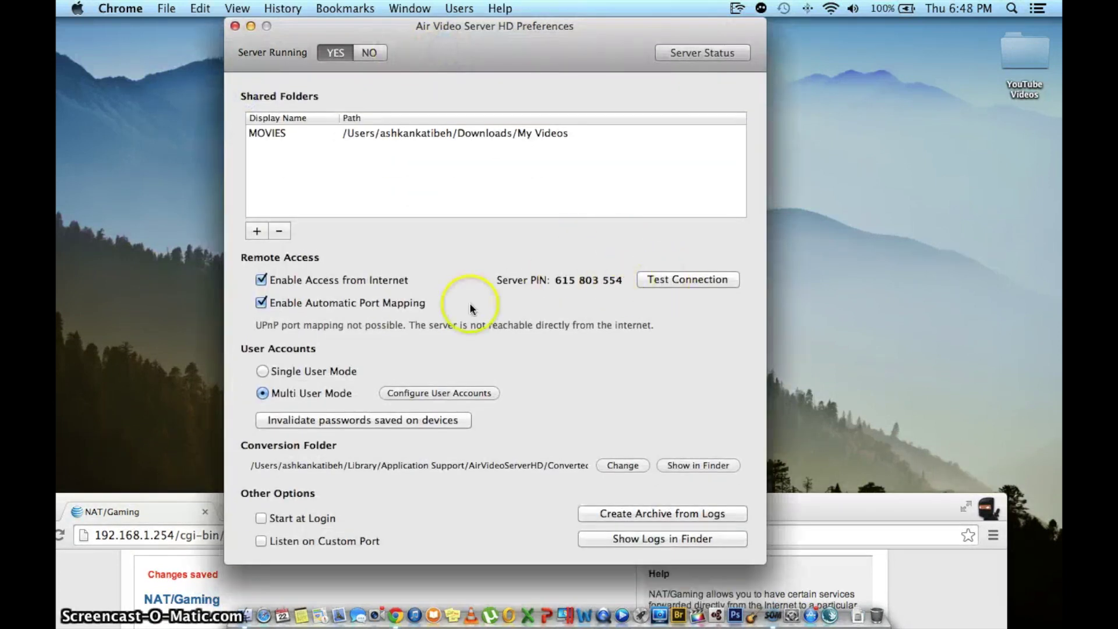
left_click(263, 306)
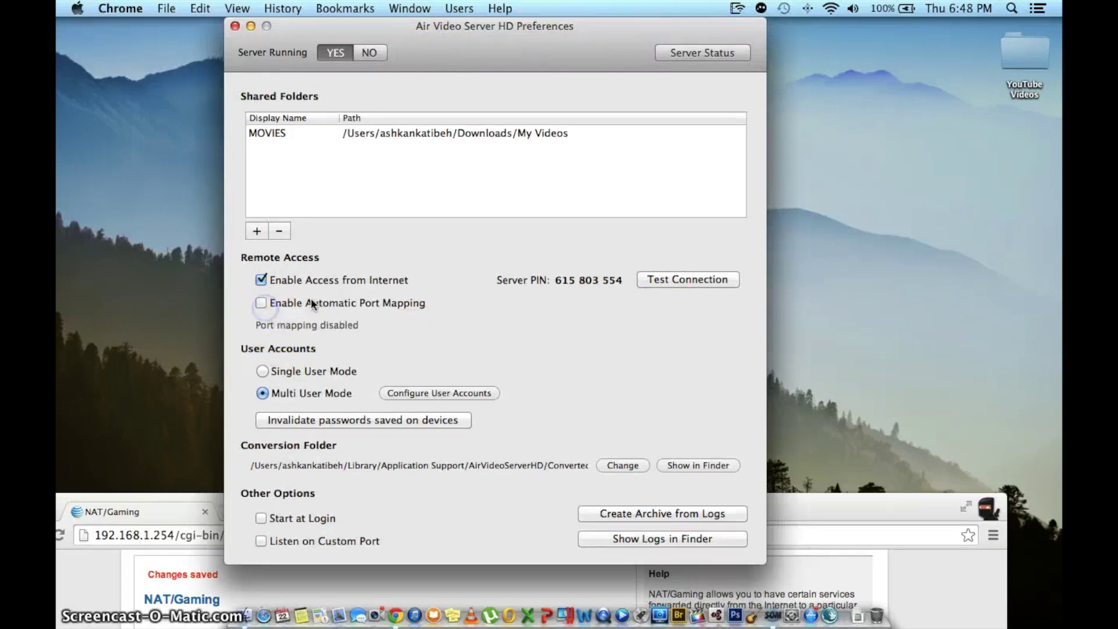
Step: Run Test Connection, dismiss the passing result, and close the preferences window
left_click(664, 281)
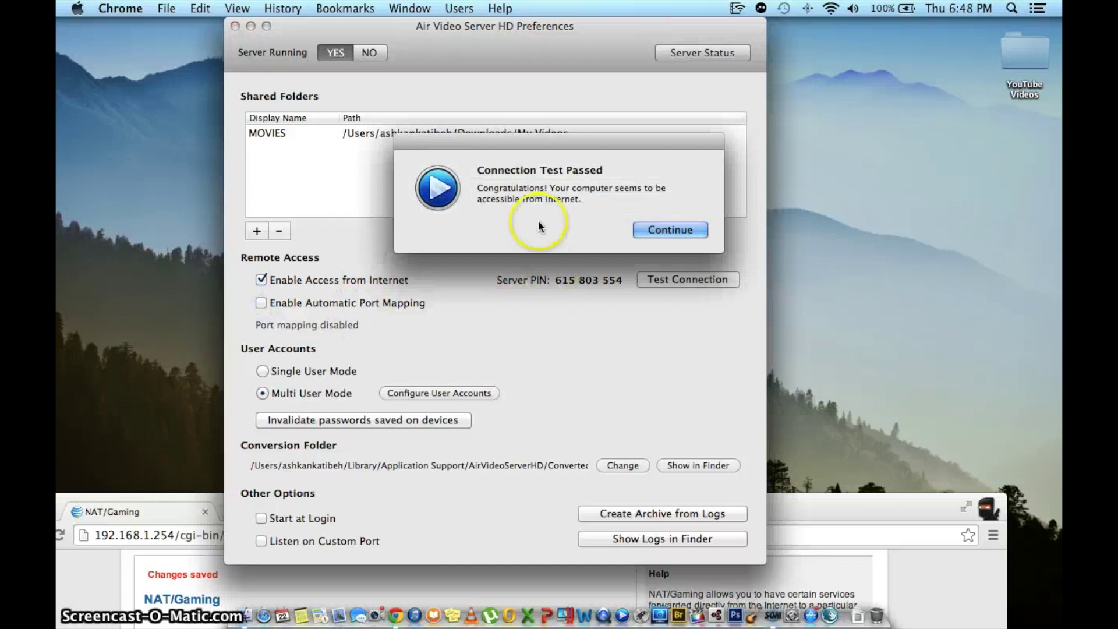
left_click_drag(574, 142, 525, 141)
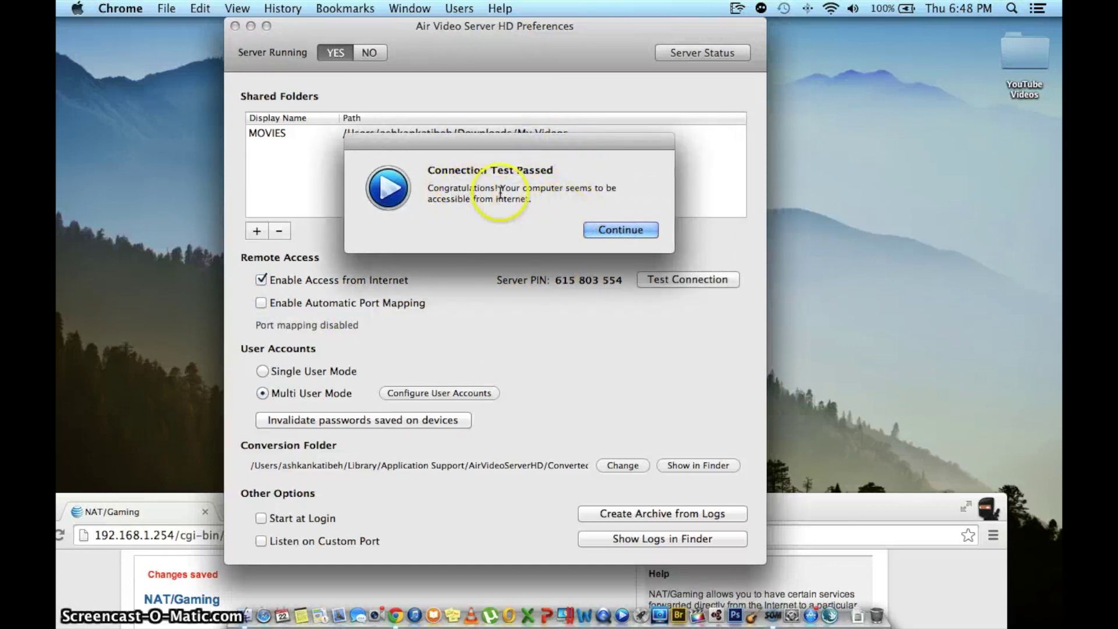
left_click(605, 232)
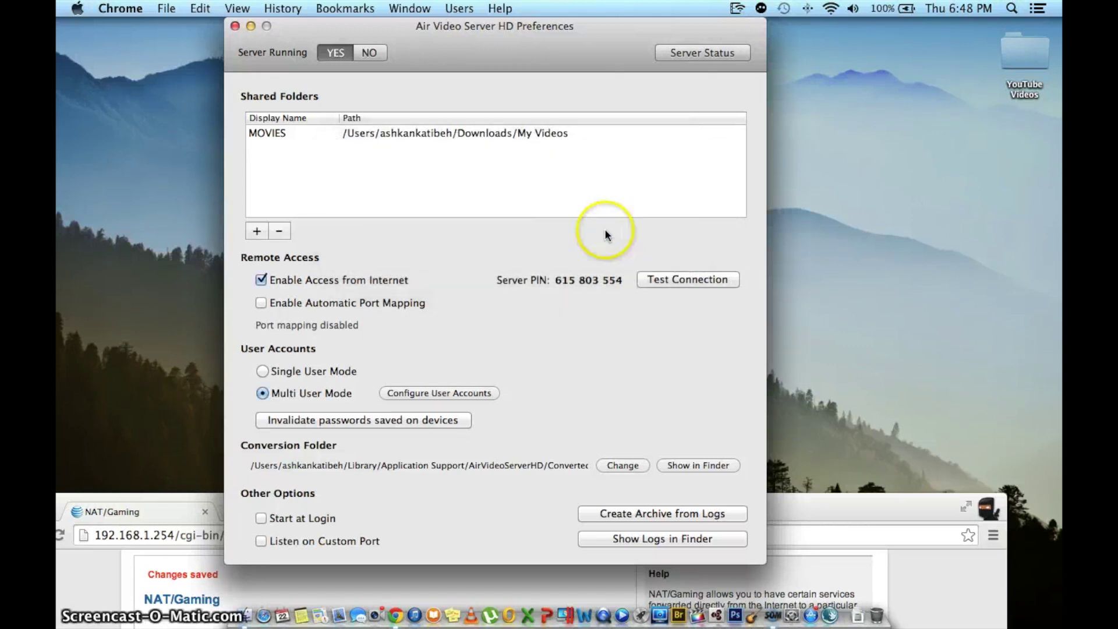
left_click(235, 25)
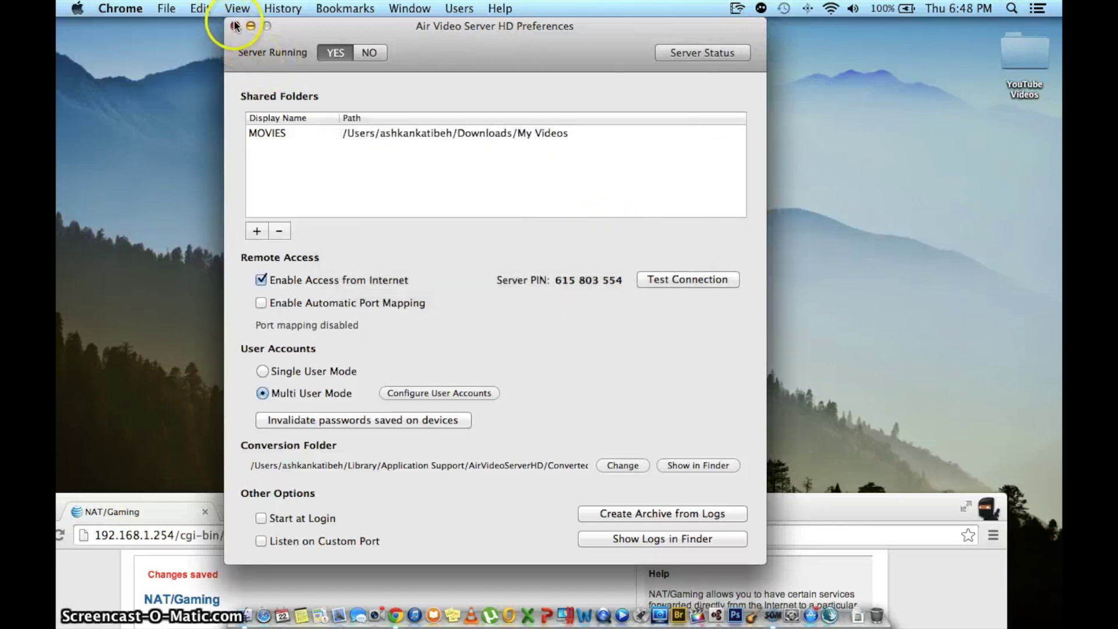